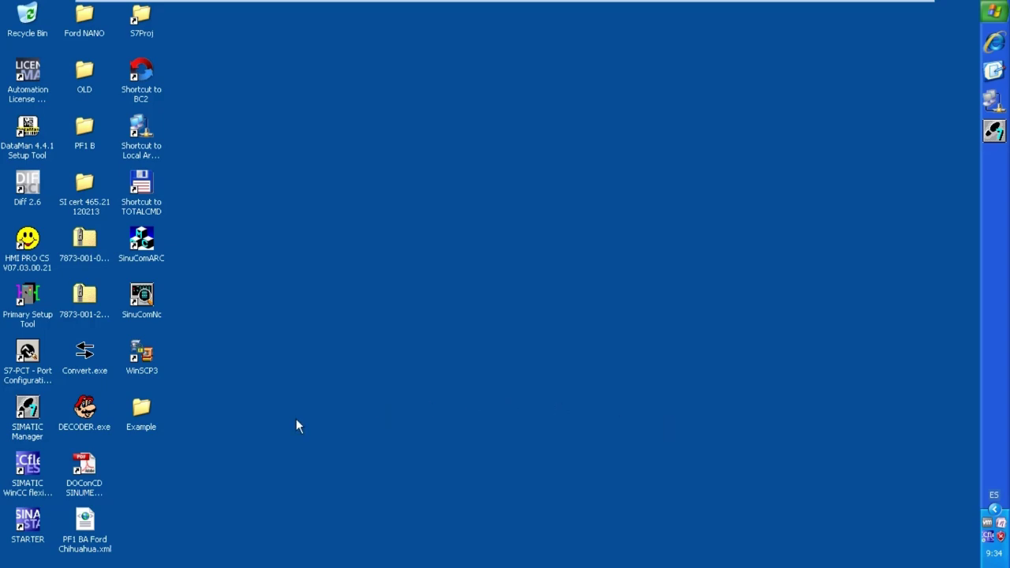
Open SIMATIC Manager and start a new project named RoyTech
{"action": "left_click", "coordinate": [28, 410]}
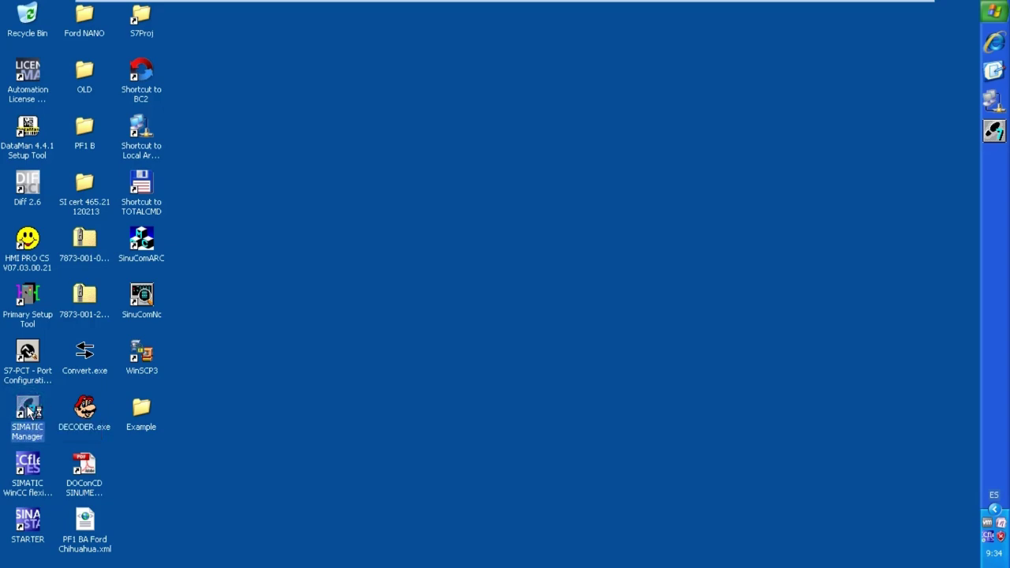
{"action": "double_click", "coordinate": [28, 411]}
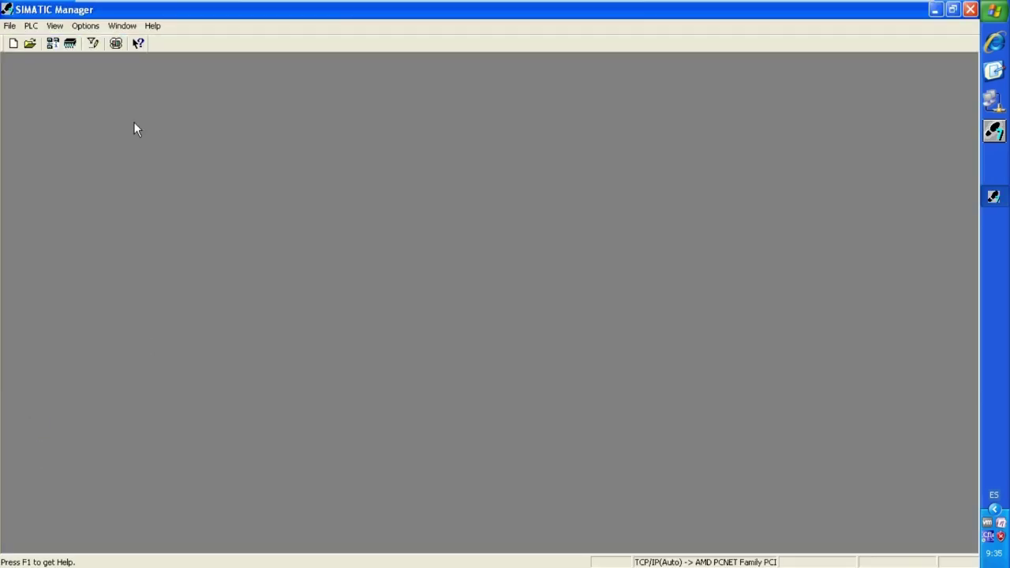
{"action": "left_click", "coordinate": [10, 27]}
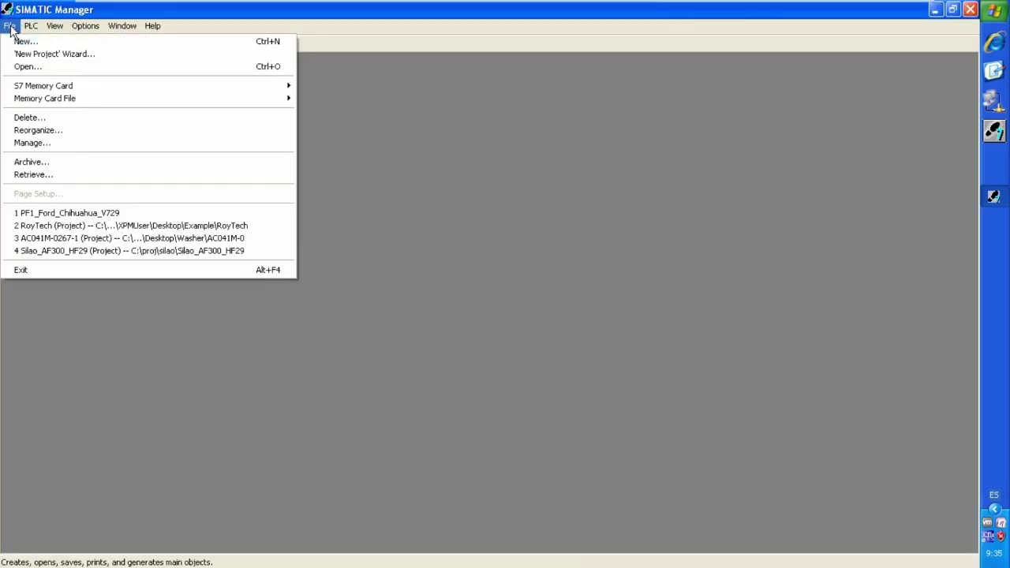
{"action": "left_click", "coordinate": [45, 41]}
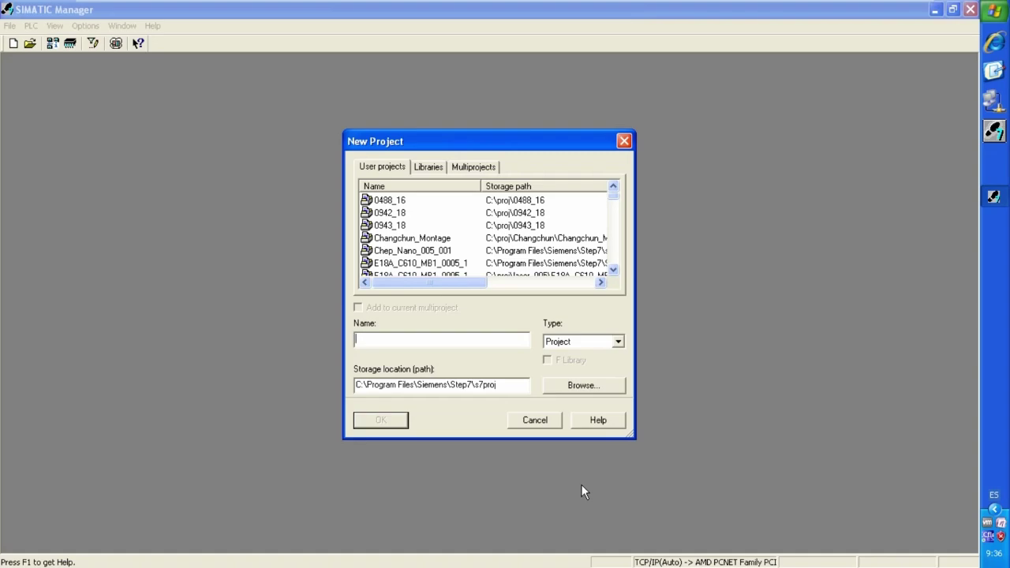
{"action": "left_click", "coordinate": [374, 341]}
{"action": "type", "text": "RoyTech"}
Set the Example folder on the desktop as the project's storage location and create the project
{"action": "left_click", "coordinate": [579, 390]}
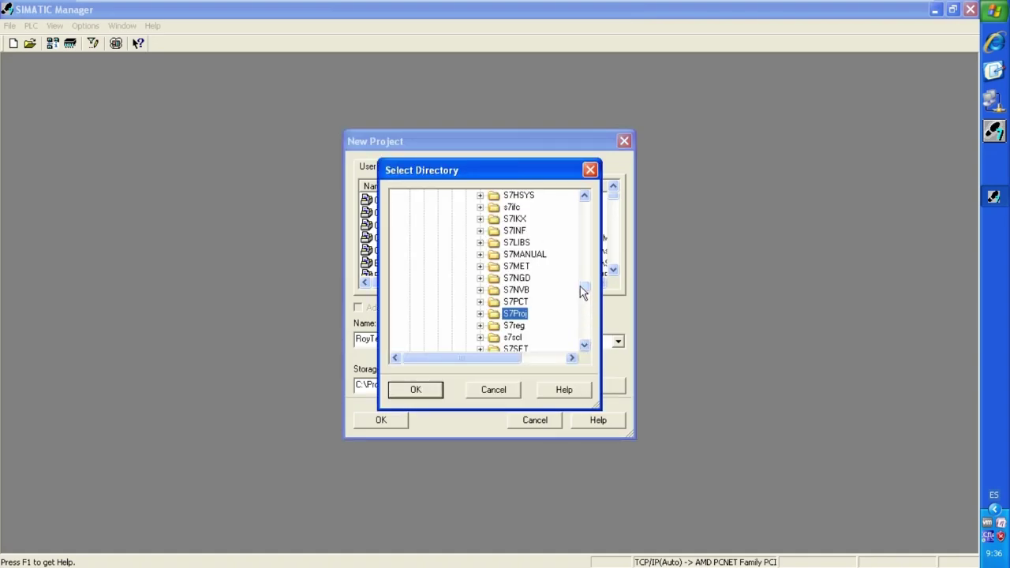
{"action": "left_click_drag", "start_coordinate": [583, 286], "coordinate": [586, 197]}
{"action": "left_click", "coordinate": [409, 207]}
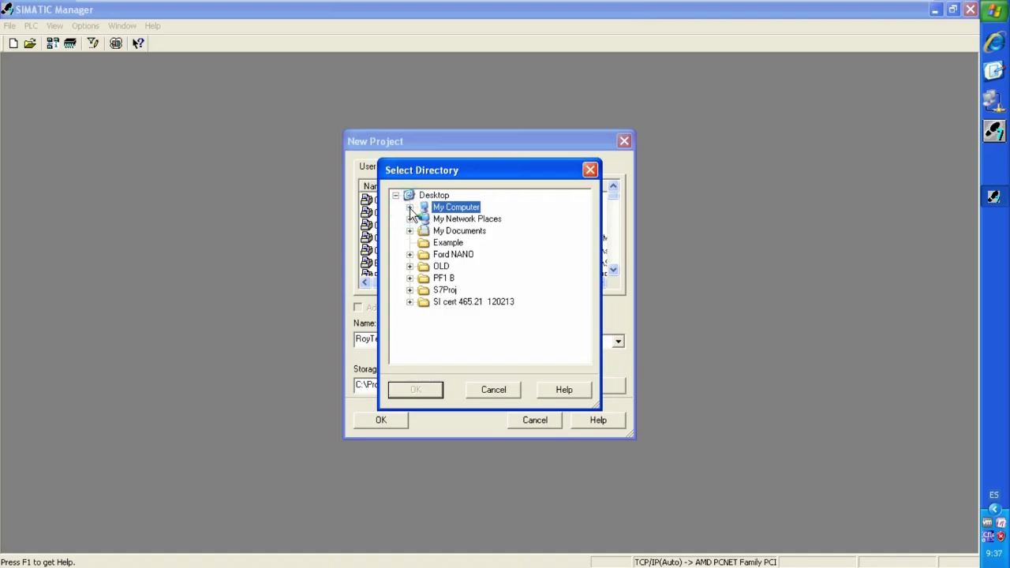
{"action": "left_click", "coordinate": [446, 245]}
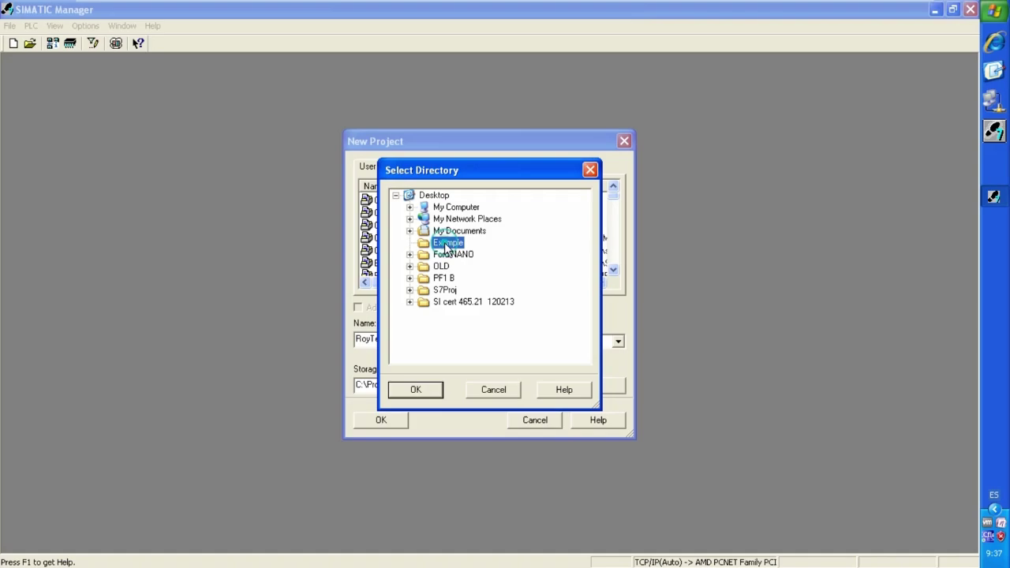
{"action": "left_click", "coordinate": [410, 254]}
{"action": "left_click", "coordinate": [409, 255]}
{"action": "left_click", "coordinate": [410, 266]}
{"action": "left_click", "coordinate": [409, 267]}
{"action": "left_click", "coordinate": [416, 390]}
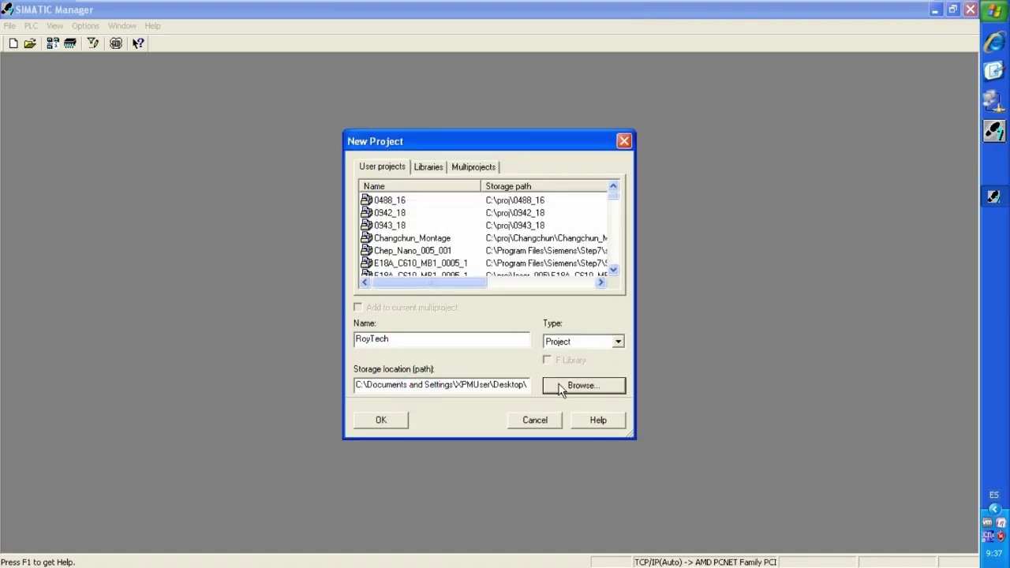
{"action": "left_click", "coordinate": [393, 423]}
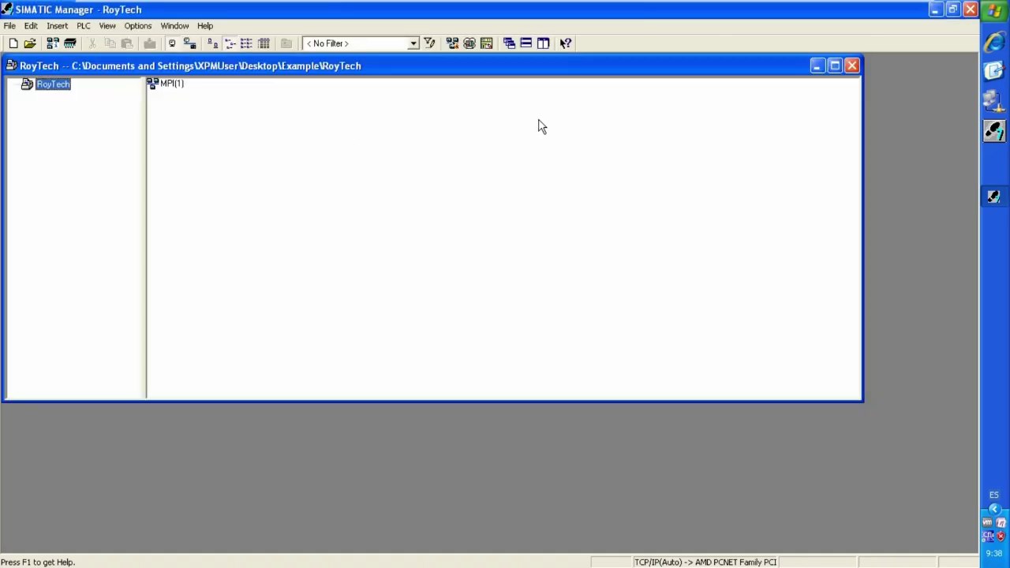
Maximize the project window and insert a SIMATIC 300 station named PLC into the RoyTech project
{"action": "left_click", "coordinate": [835, 65]}
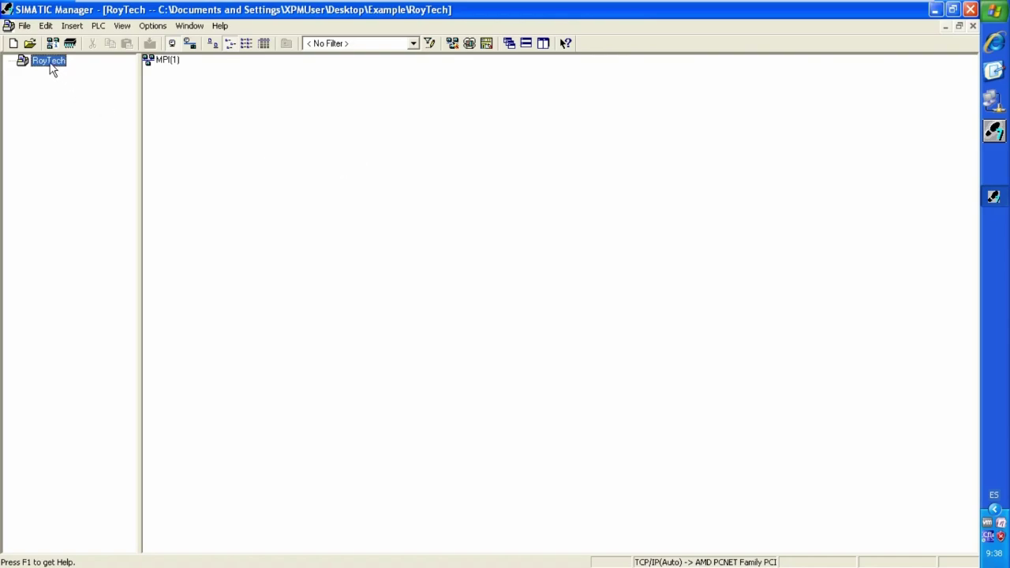
{"action": "left_click", "coordinate": [50, 65]}
{"action": "left_click", "coordinate": [50, 65]}
{"action": "left_click", "coordinate": [50, 65]}
{"action": "right_click", "coordinate": [319, 145]}
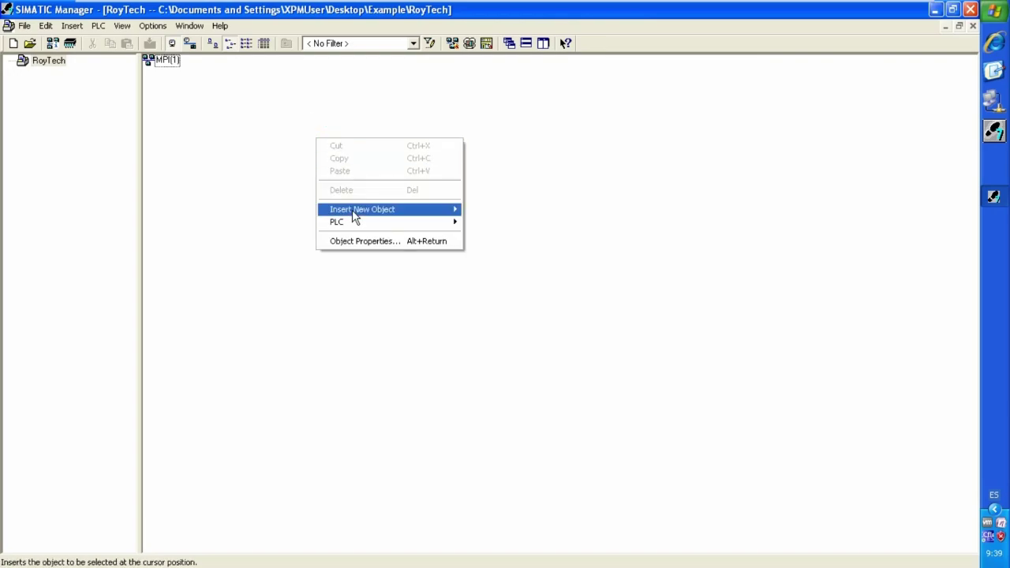
{"action": "mouse_move", "coordinate": [355, 214]}
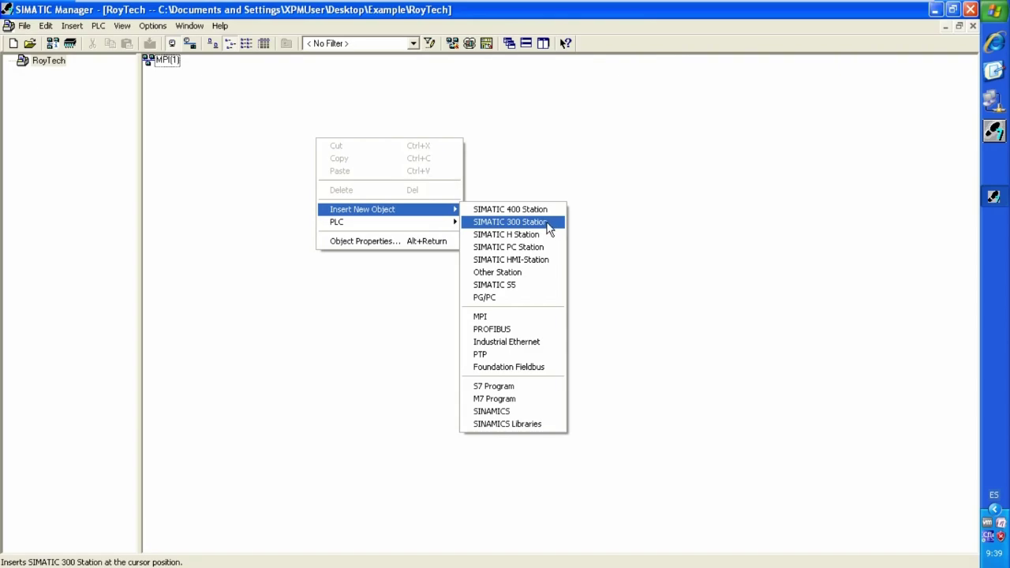
{"action": "left_click", "coordinate": [549, 223]}
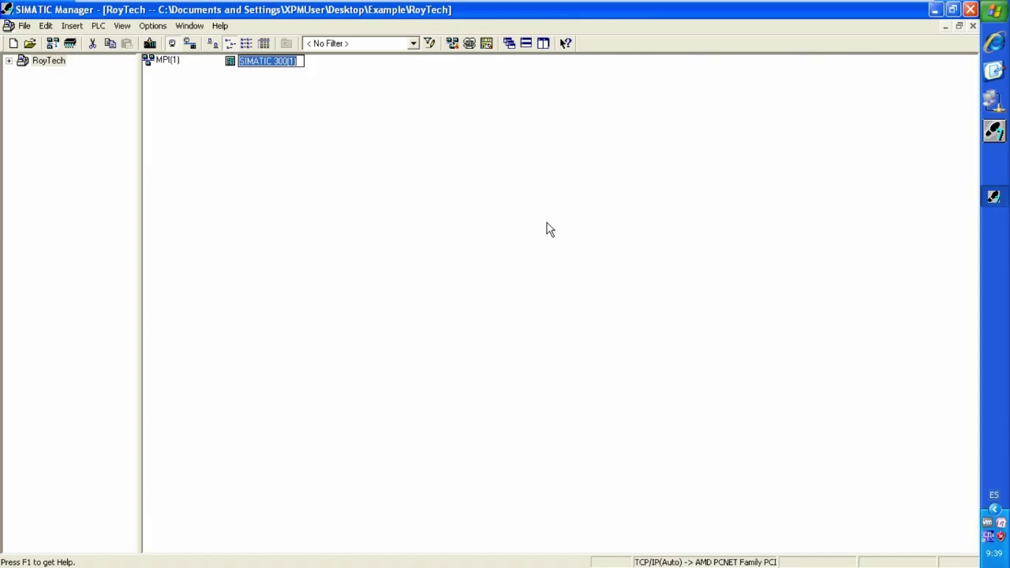
{"action": "type", "text": "PLC"}
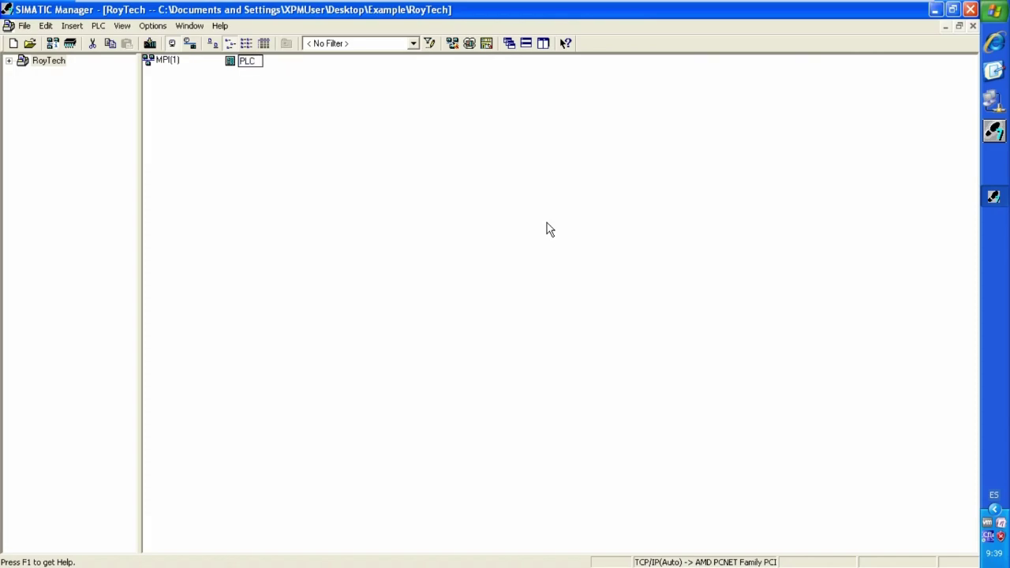
{"action": "key", "text": "Return"}
Open the PLC station's hardware configuration in HW Config and maximize its window
{"action": "left_click", "coordinate": [9, 62]}
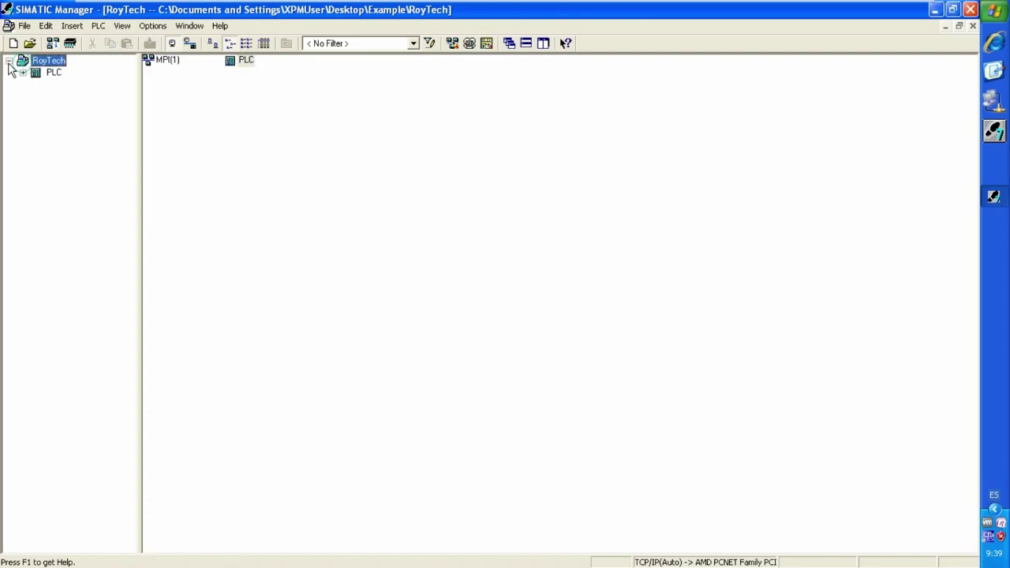
{"action": "left_click", "coordinate": [53, 72]}
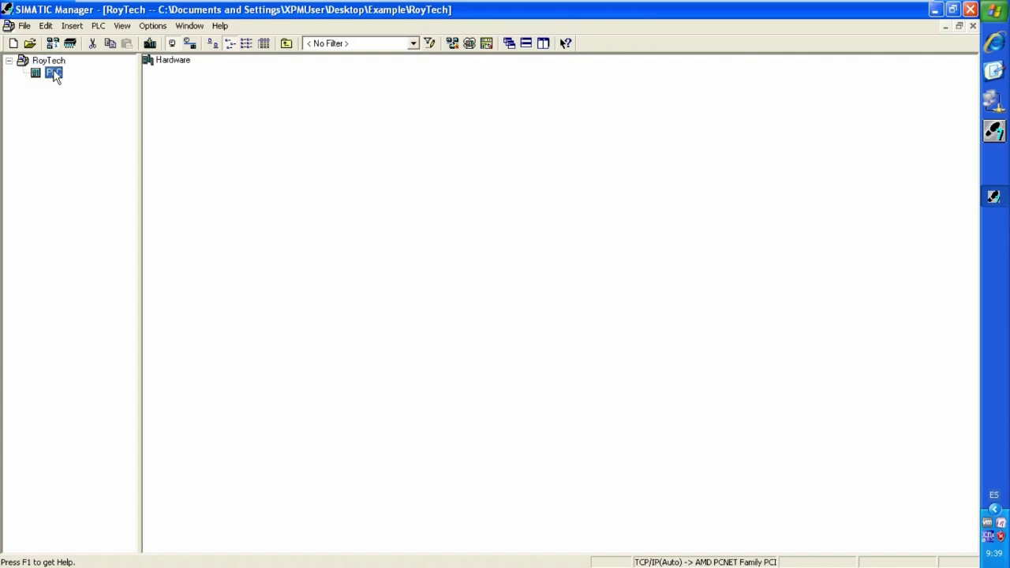
{"action": "double_click", "coordinate": [174, 62]}
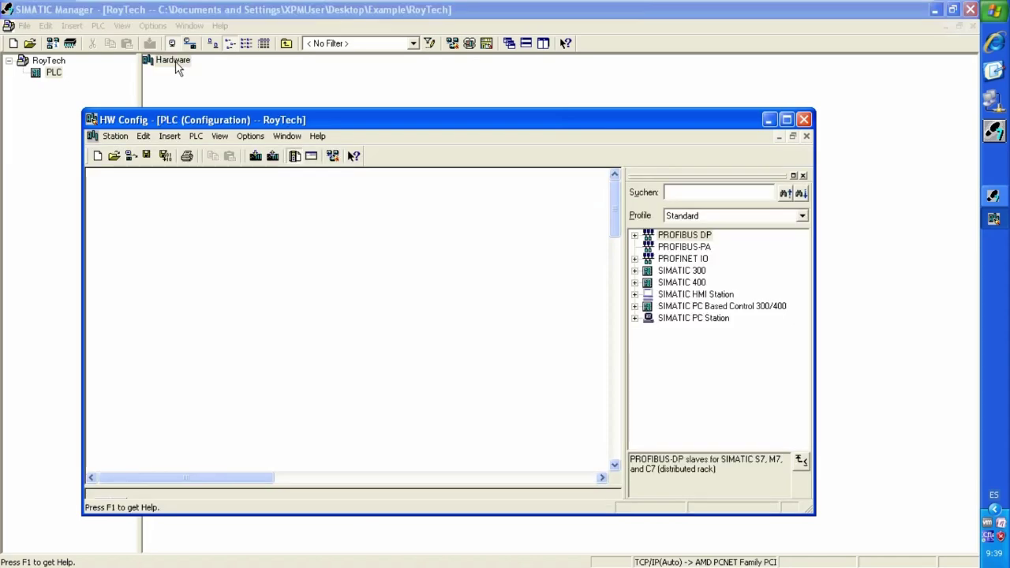
{"action": "left_click", "coordinate": [786, 120]}
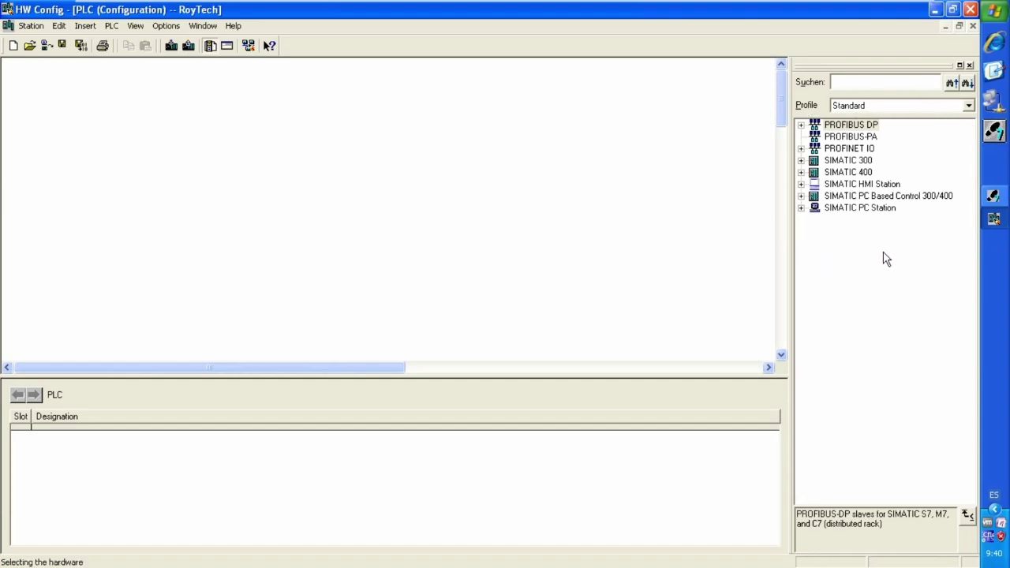
Insert a Rail from the SIMATIC 300 RACK-300 catalog folder into the empty station configuration
{"action": "left_click", "coordinate": [801, 160]}
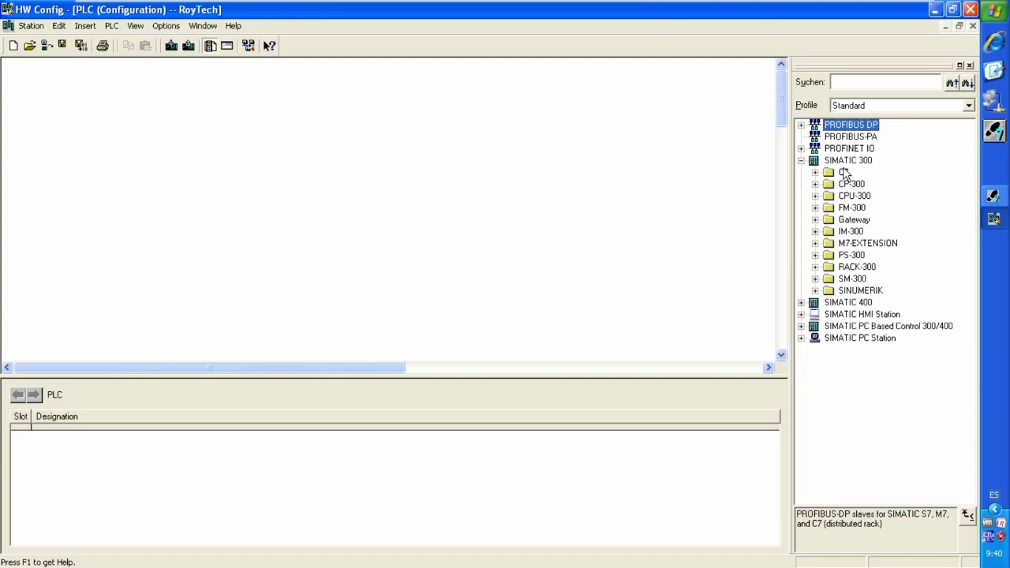
{"action": "left_click", "coordinate": [815, 268]}
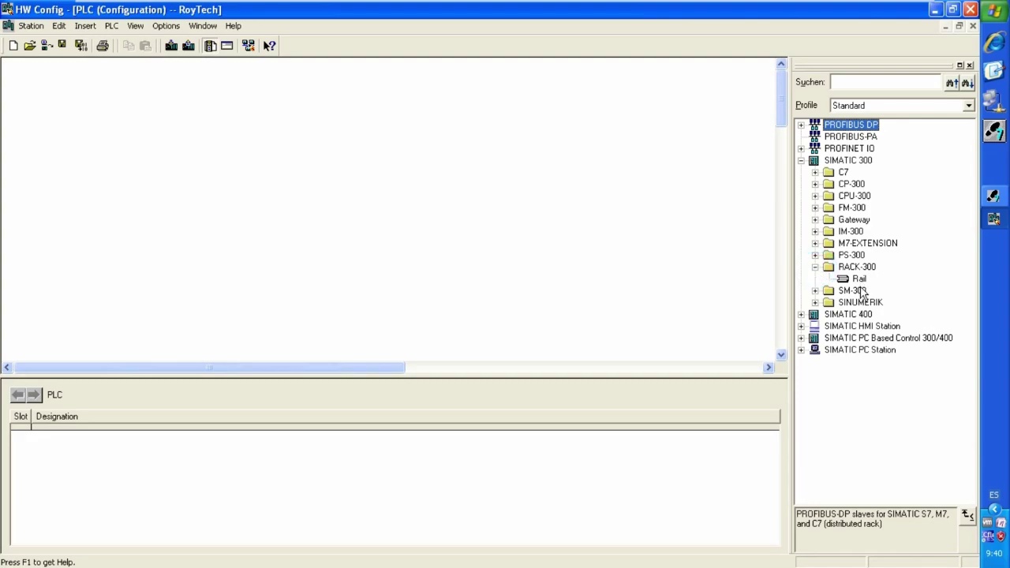
{"action": "left_click", "coordinate": [860, 281]}
{"action": "left_click", "coordinate": [860, 282]}
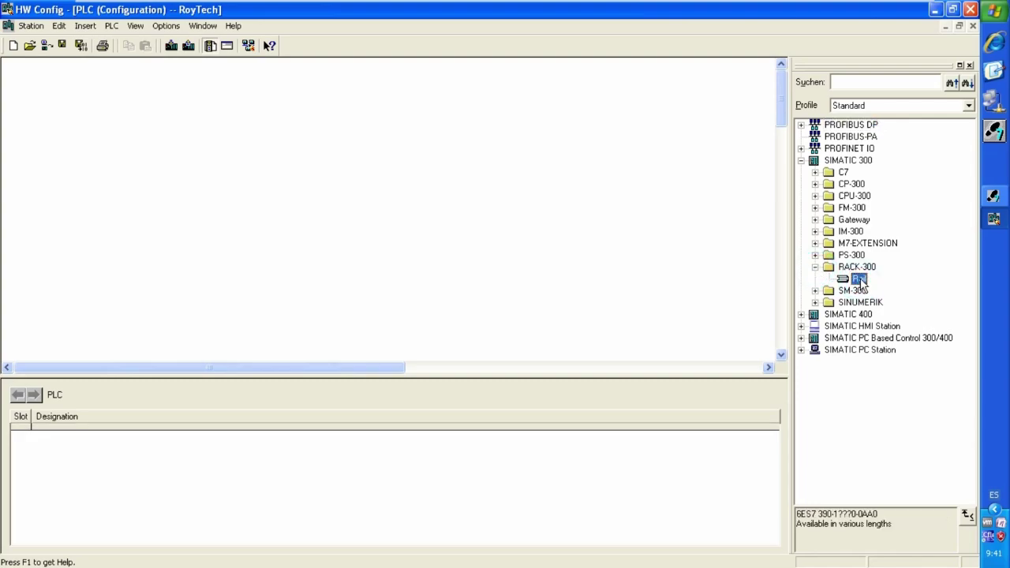
{"action": "left_click", "coordinate": [858, 283]}
{"action": "left_click_drag", "start_coordinate": [857, 282], "coordinate": [199, 126]}
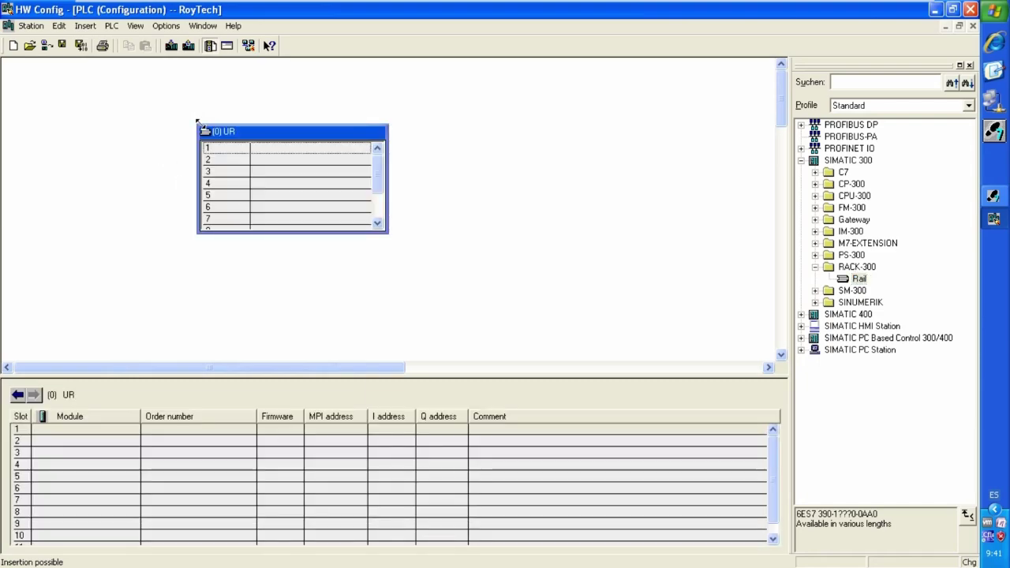
Reposition the (0) UR rack window and enlarge it until all 11 slots fit
{"action": "left_click", "coordinate": [243, 133]}
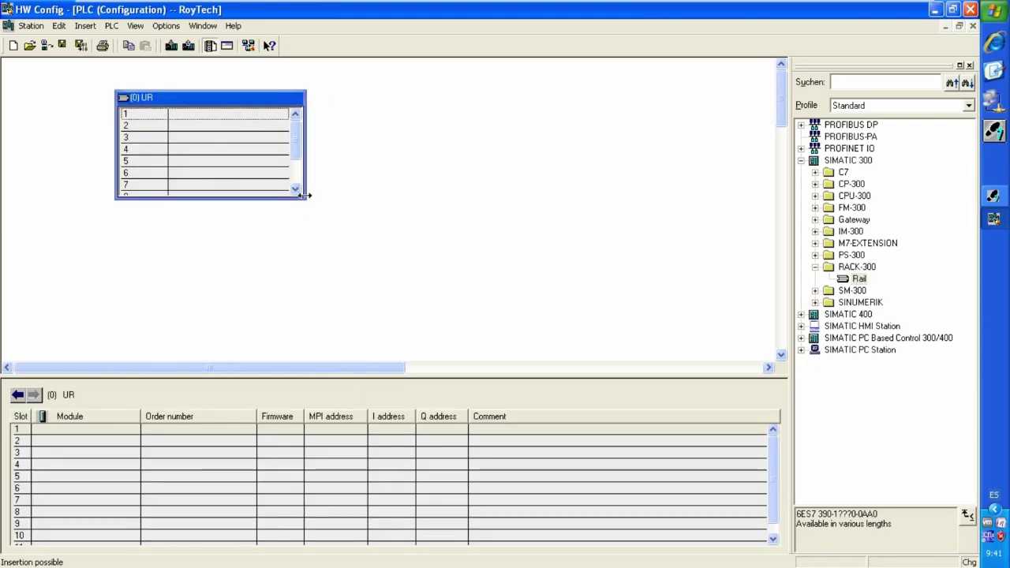
{"action": "left_click_drag", "start_coordinate": [304, 195], "coordinate": [487, 197]}
{"action": "left_click_drag", "start_coordinate": [422, 199], "coordinate": [414, 304]}
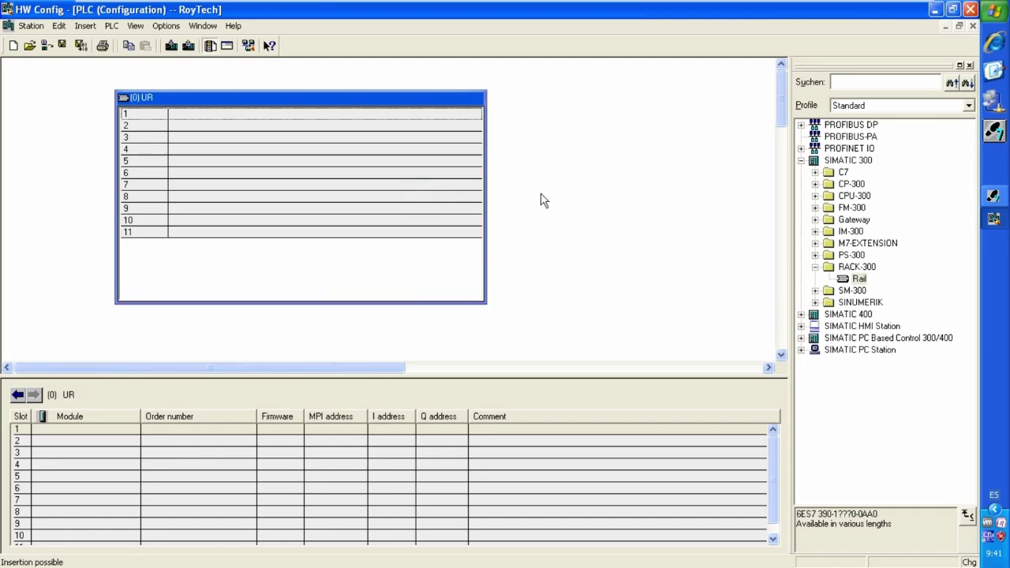
{"action": "left_click_drag", "start_coordinate": [487, 190], "coordinate": [693, 194]}
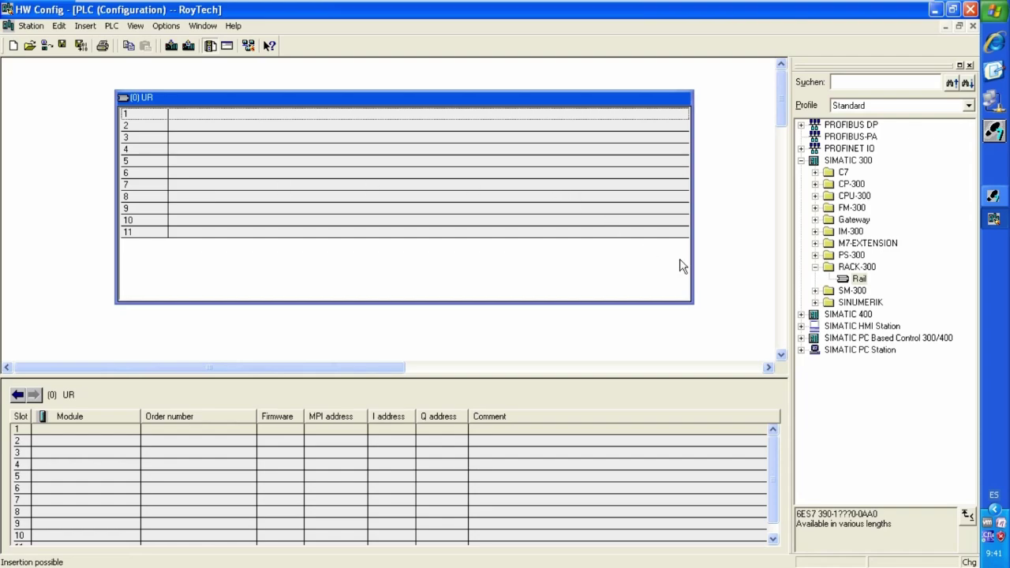
Examine the PS-300 power supplies in the catalog, comparing order numbers and descriptions of the 10A, 2A and both 5A modules
{"action": "left_click", "coordinate": [816, 267]}
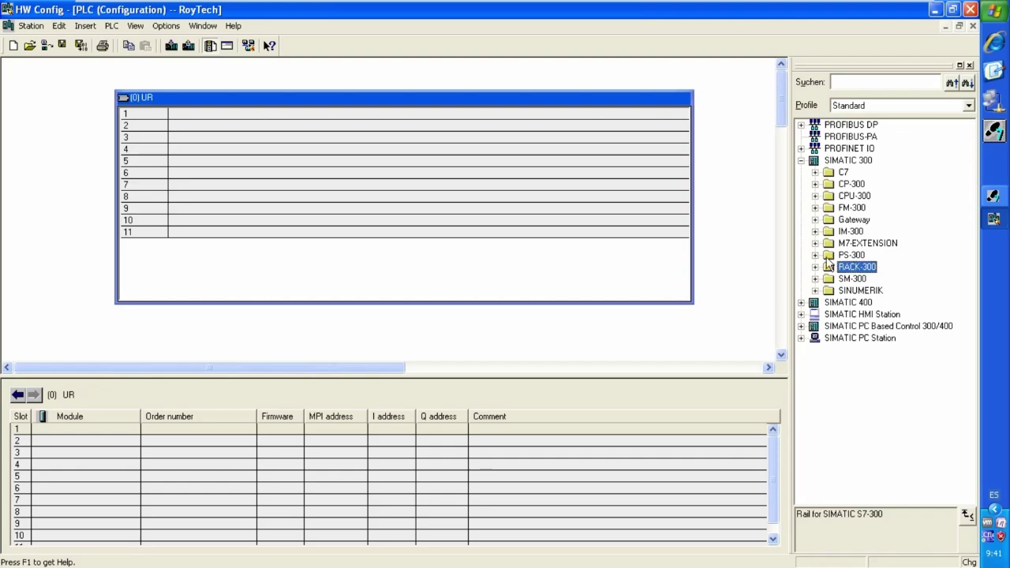
{"action": "left_click", "coordinate": [816, 255]}
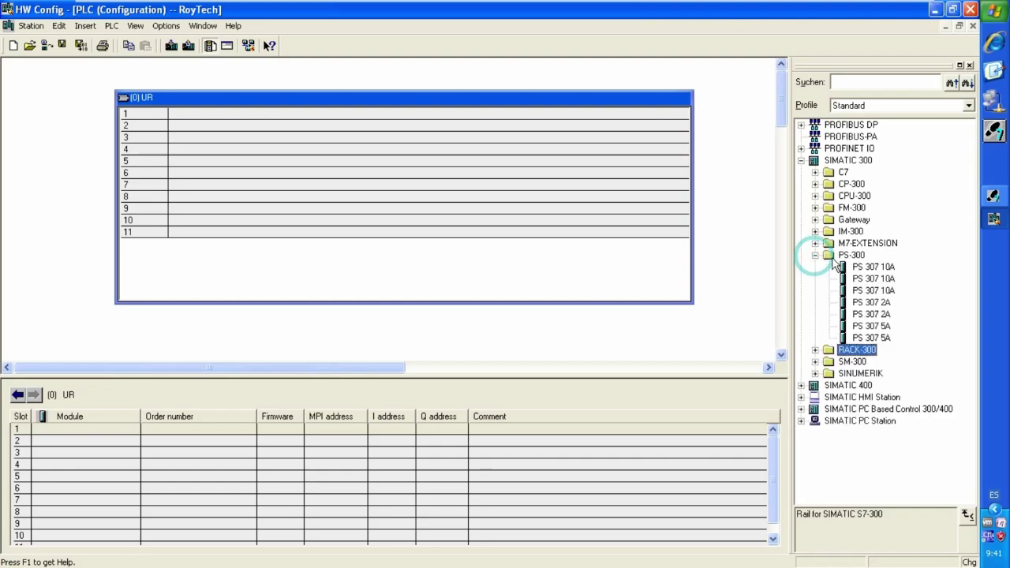
{"action": "left_click", "coordinate": [877, 270]}
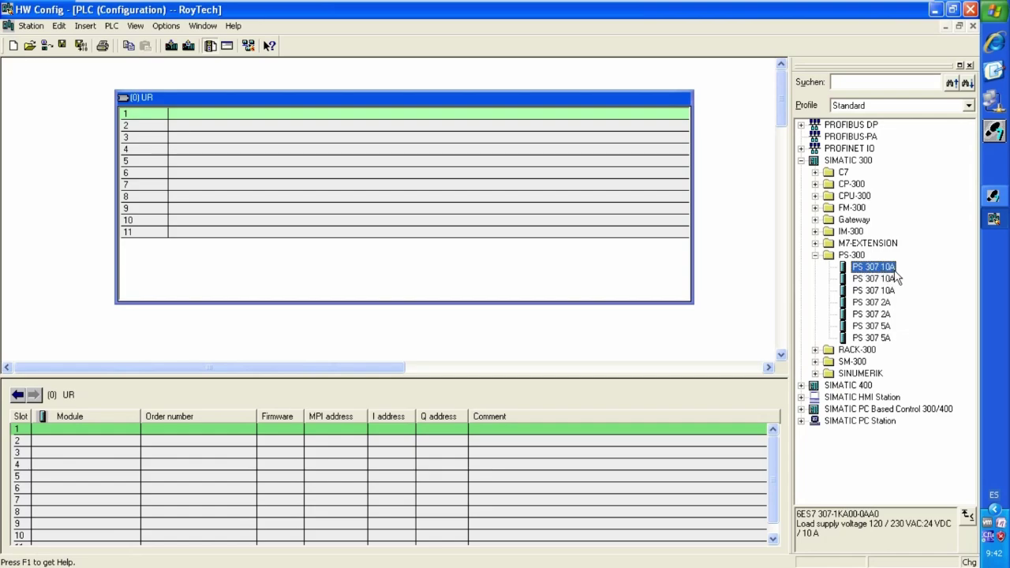
{"action": "left_click", "coordinate": [870, 303]}
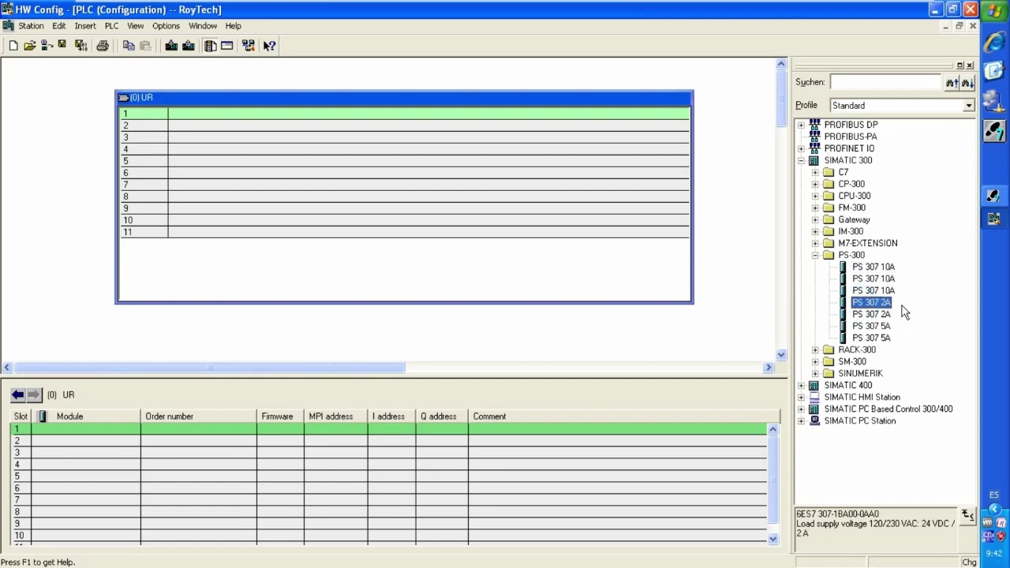
{"action": "left_click", "coordinate": [869, 328]}
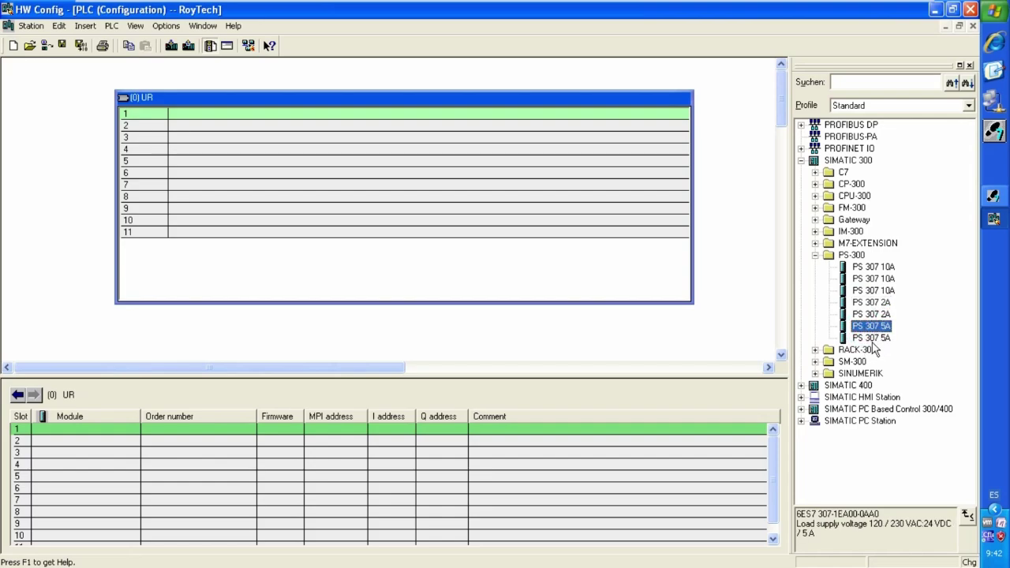
{"action": "left_click", "coordinate": [869, 339]}
{"action": "left_click", "coordinate": [869, 328]}
{"action": "left_click", "coordinate": [871, 338]}
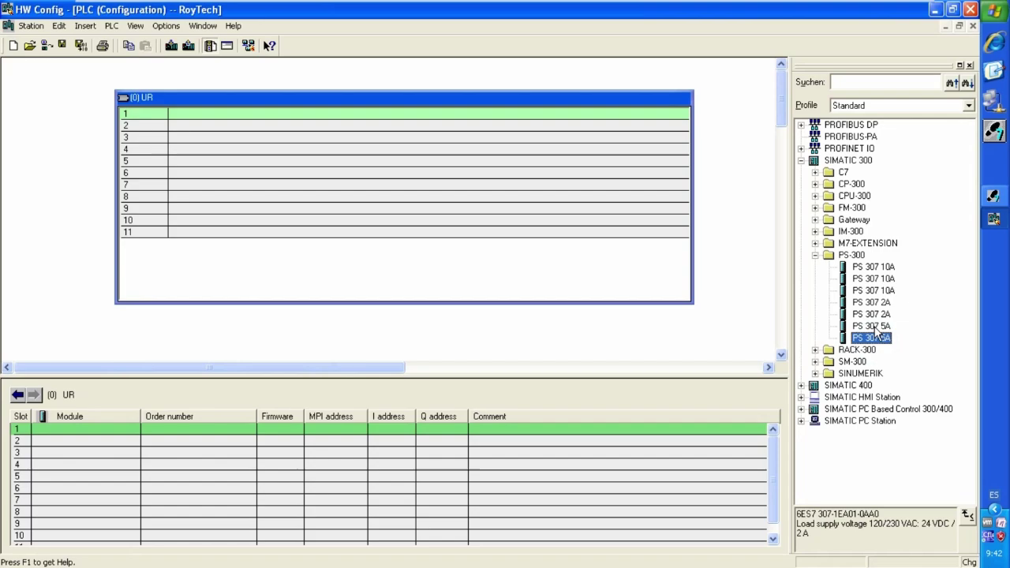
{"action": "left_click", "coordinate": [870, 327]}
{"action": "left_click", "coordinate": [873, 337]}
{"action": "left_click", "coordinate": [871, 326]}
{"action": "left_click", "coordinate": [871, 338]}
{"action": "left_click", "coordinate": [871, 326]}
{"action": "left_click", "coordinate": [871, 338]}
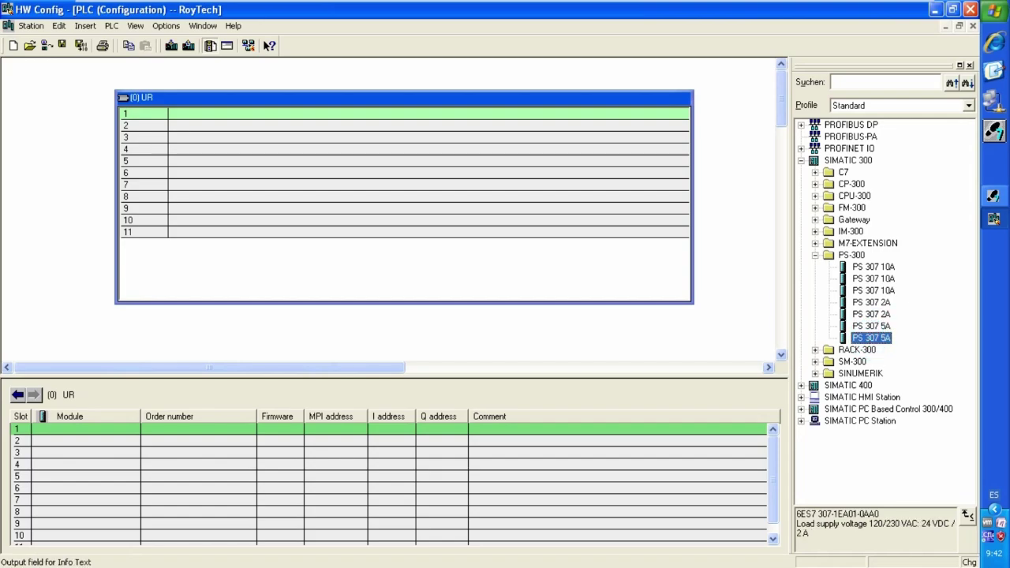
{"action": "left_click_drag", "start_coordinate": [894, 515], "coordinate": [795, 515]}
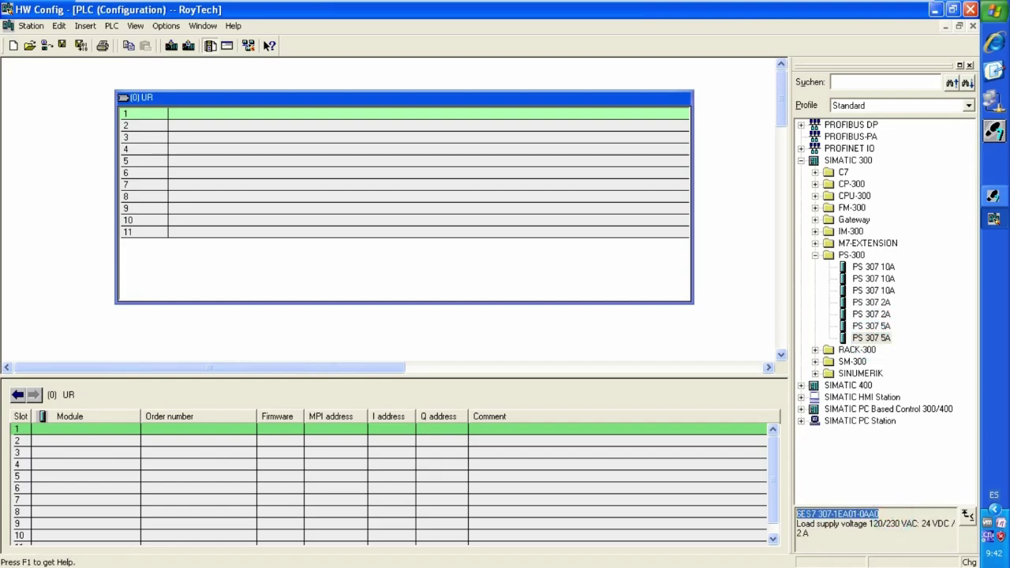
Insert the PS 307 5A power supply with order number 6ES7 307-1EA00-0AA0 into slot 1 of the rack
{"action": "left_click", "coordinate": [865, 327]}
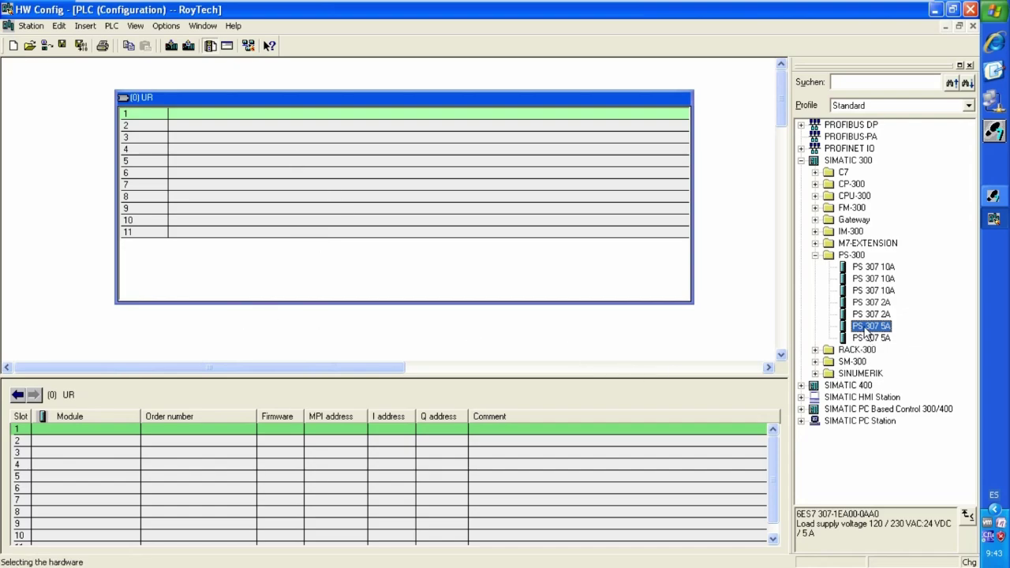
{"action": "left_click_drag", "start_coordinate": [866, 331], "coordinate": [299, 212]}
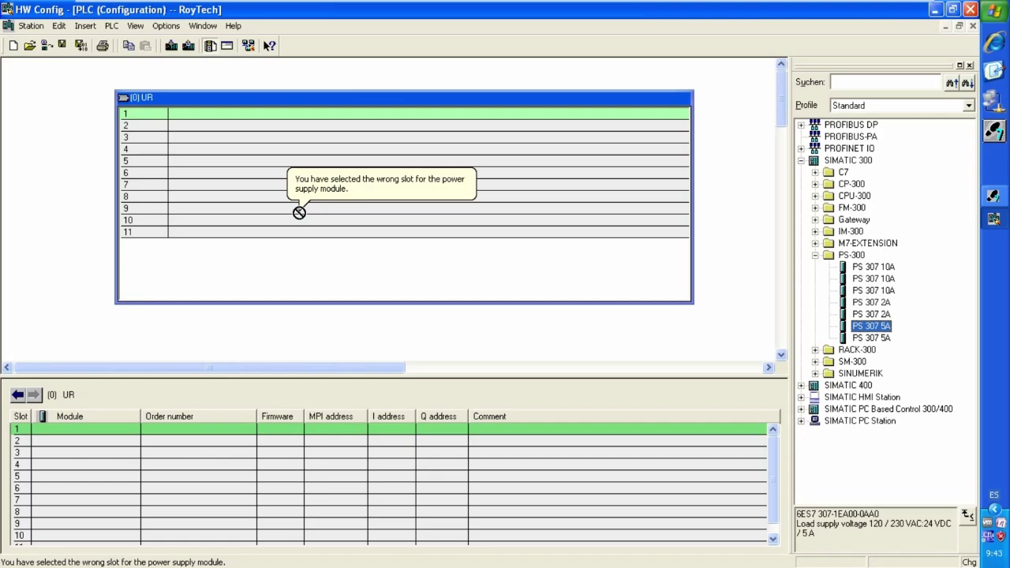
{"action": "left_click_drag", "start_coordinate": [299, 212], "coordinate": [308, 114]}
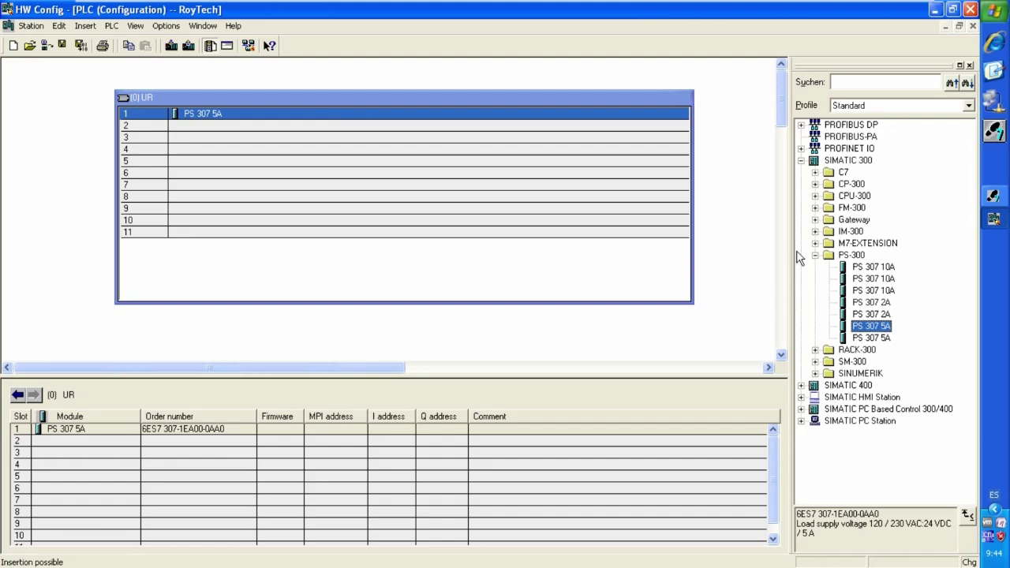
Insert the CPU 312 with order number 6ES7 312-1AD10-0AB0 from the CPU-300 catalog folder into slot 2 of the rack
{"action": "left_click", "coordinate": [816, 255]}
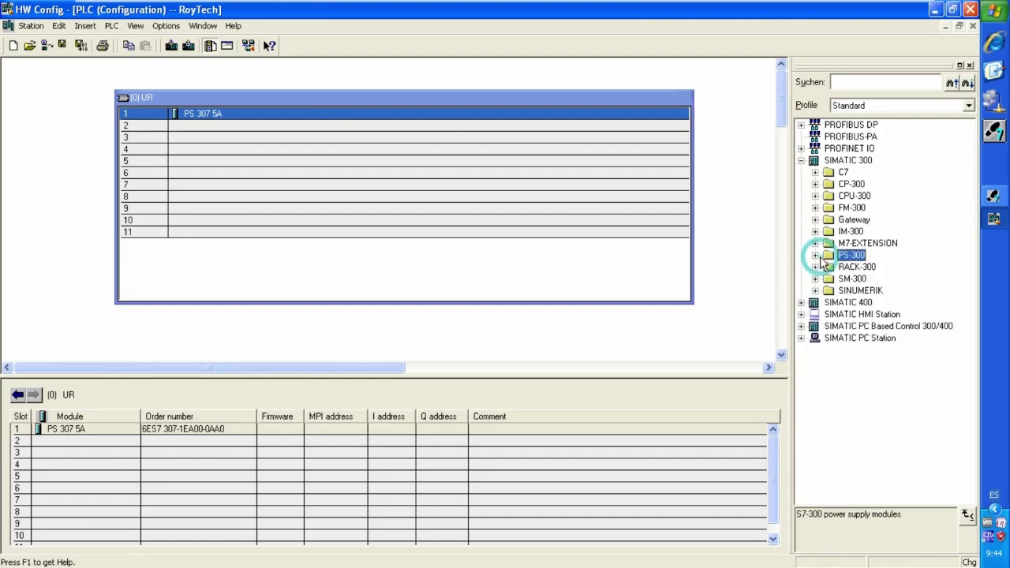
{"action": "left_click", "coordinate": [816, 196]}
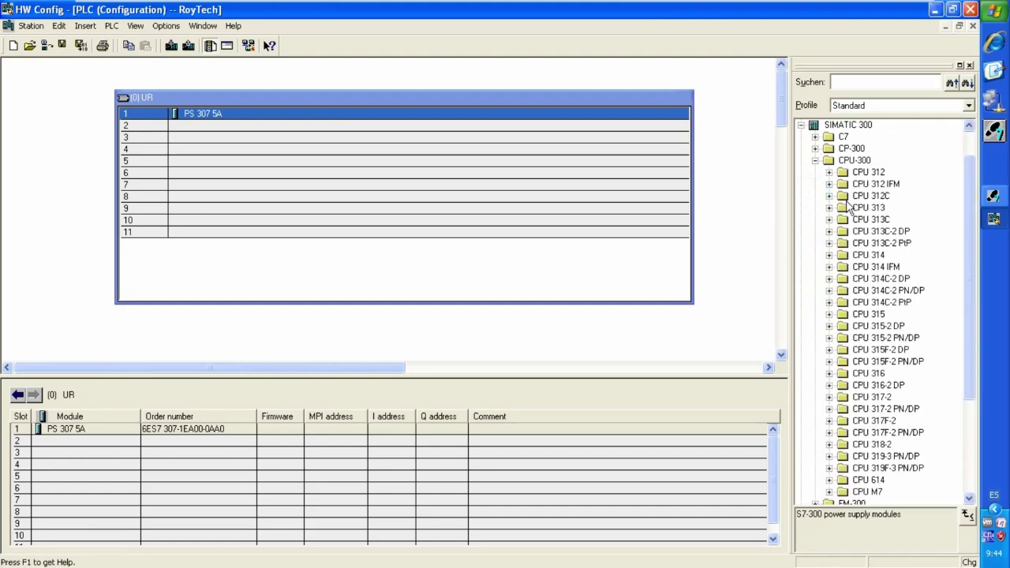
{"action": "left_click", "coordinate": [829, 172]}
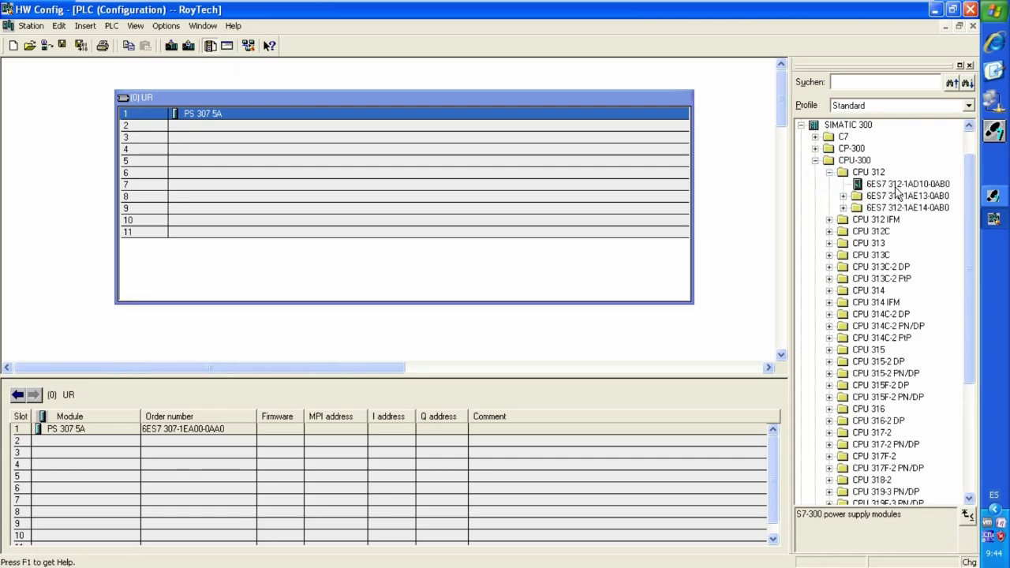
{"action": "mouse_move", "coordinate": [892, 188]}
{"action": "left_mouse_down"}
{"action": "mouse_move", "coordinate": [602, 210]}
{"action": "mouse_move", "coordinate": [516, 206]}
{"action": "mouse_move", "coordinate": [386, 165]}
{"action": "mouse_move", "coordinate": [358, 133]}
{"action": "mouse_move", "coordinate": [668, 187]}
{"action": "mouse_move", "coordinate": [897, 192]}
{"action": "left_mouse_up"}
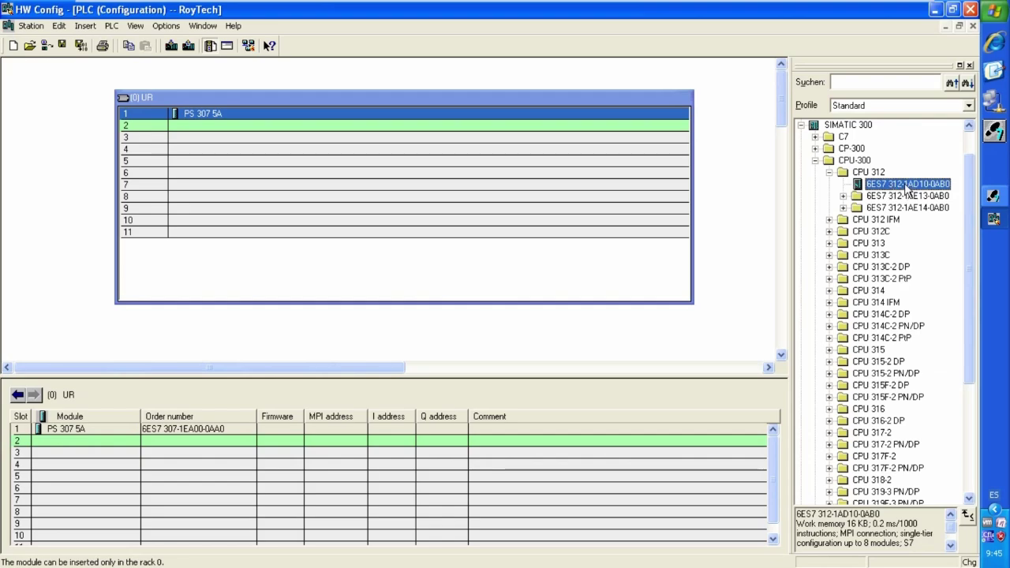
{"action": "left_click", "coordinate": [375, 126]}
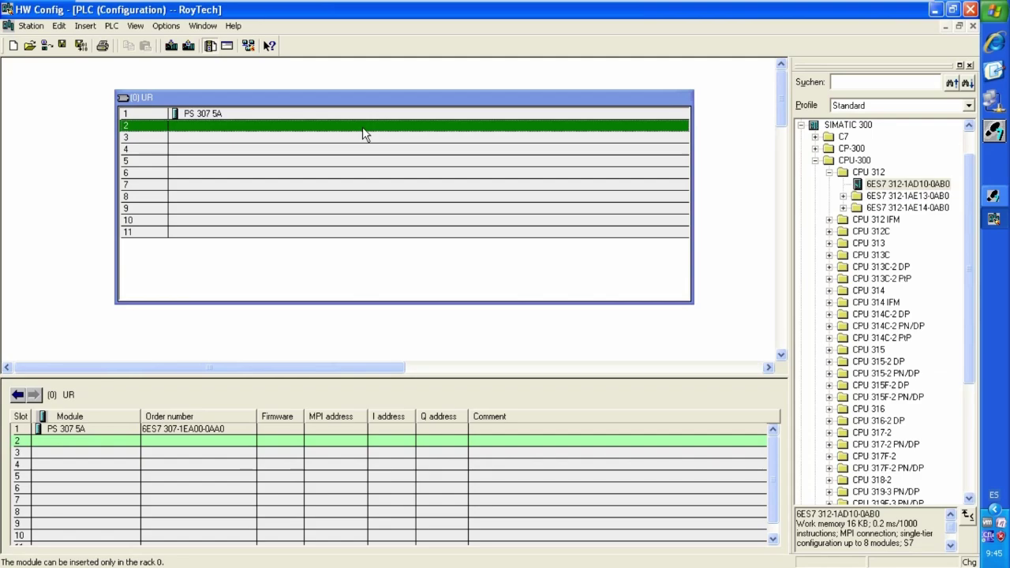
{"action": "left_click", "coordinate": [891, 184]}
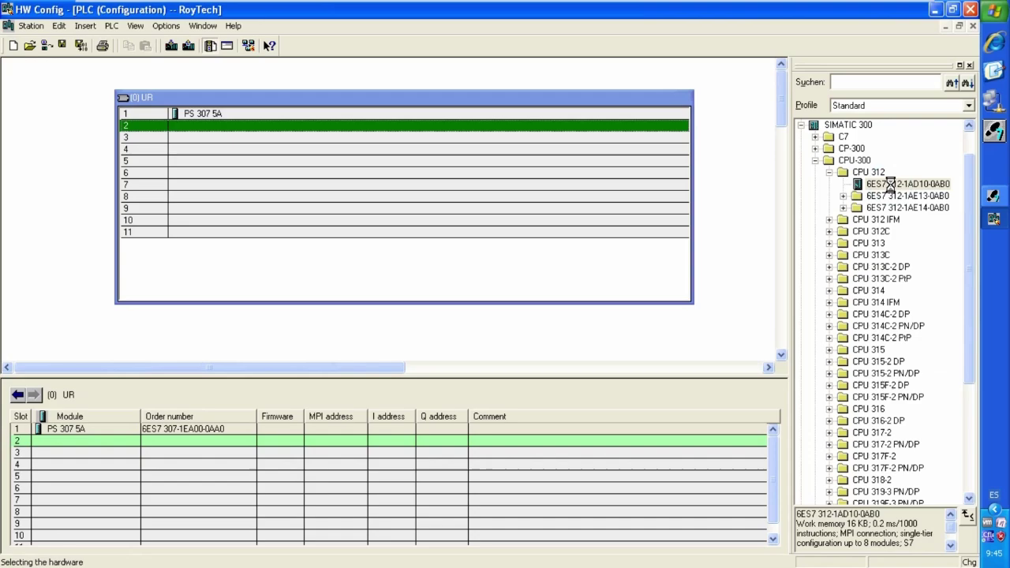